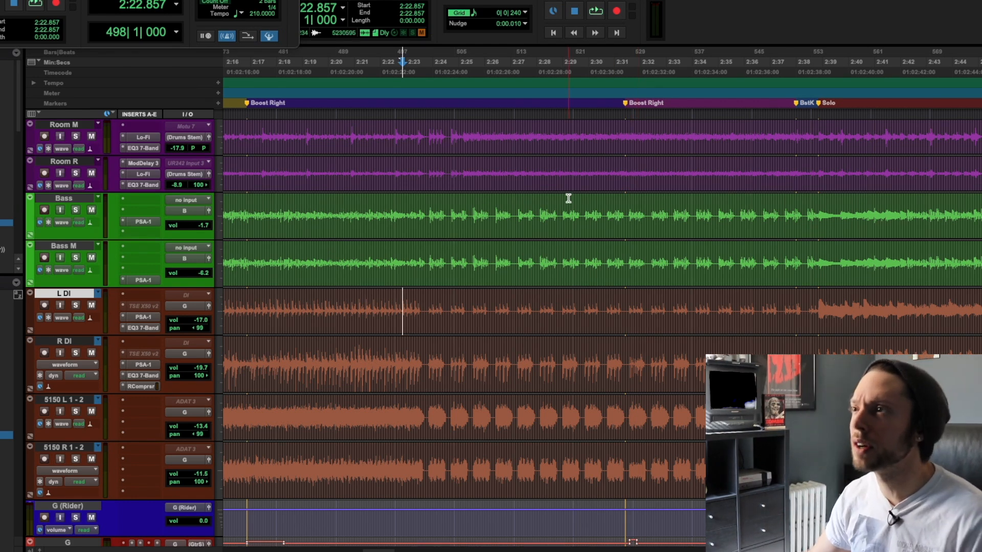
- Select the 5150 L 1 - 2 and 5150 R 1 - 2 tracks and make both about twice as tall
{"action": "scroll", "coordinate": [569, 198], "scroll_direction": "up", "scroll_amount": 4}
{"action": "scroll", "coordinate": [569, 199], "scroll_direction": "down", "scroll_amount": 2}
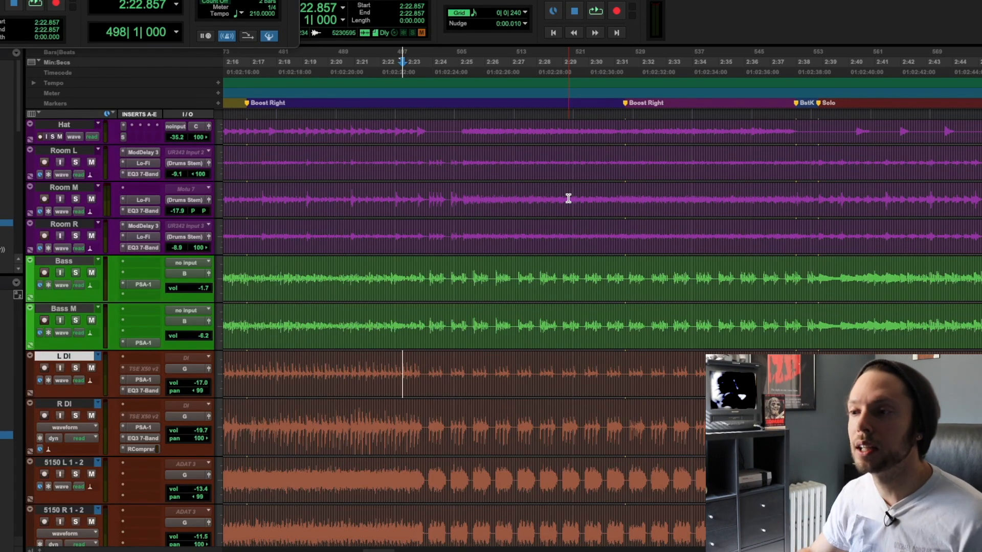
{"action": "scroll", "coordinate": [563, 204], "scroll_direction": "down", "scroll_amount": 3}
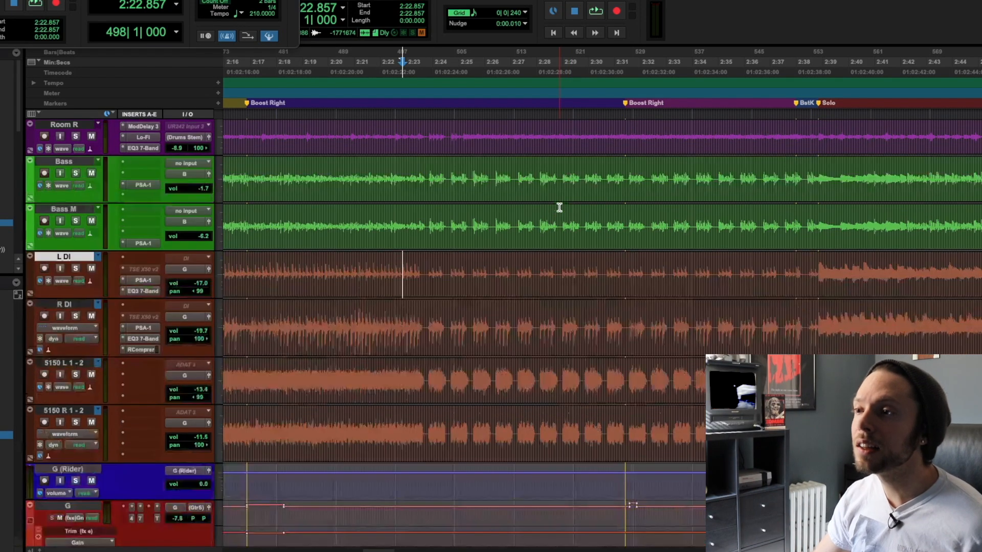
{"action": "left_click", "coordinate": [79, 362]}
{"action": "left_click", "coordinate": [77, 413], "text": "shift"}
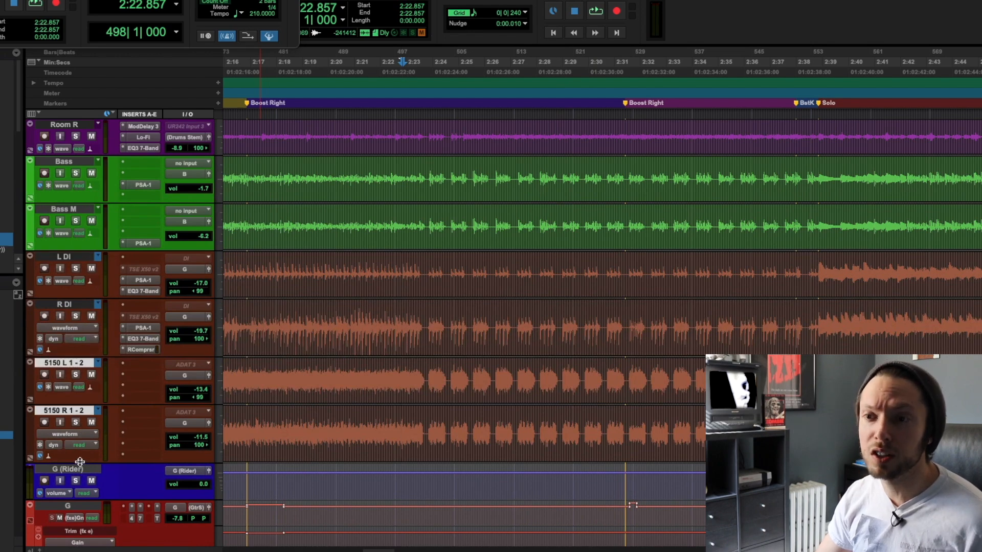
{"action": "left_click_drag", "start_coordinate": [80, 464], "coordinate": [75, 511]}
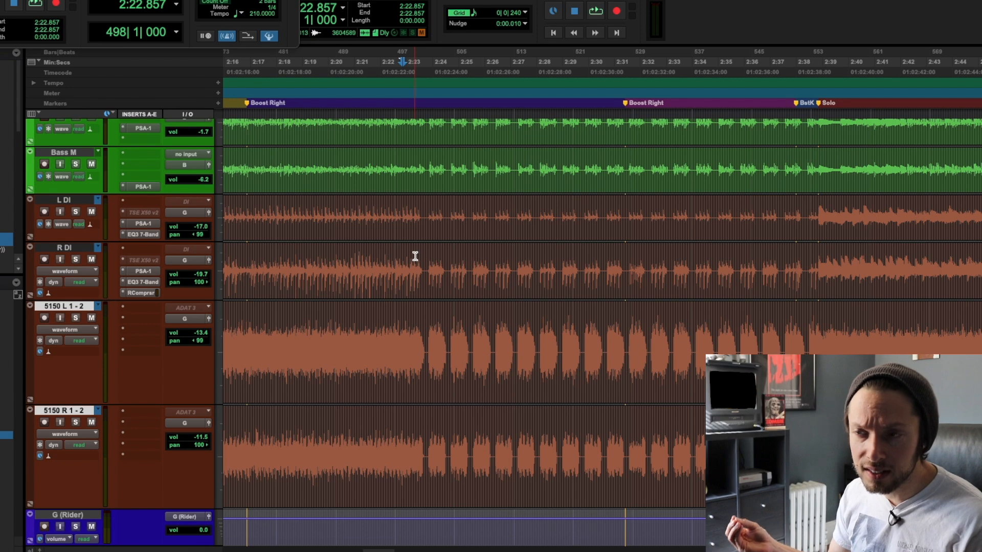
- Recolour the two selected 5150 guitar tracks bright purple
{"action": "key", "text": "t"}
{"action": "key", "text": "t"}
{"action": "key", "text": "r"}
{"action": "key", "text": "r"}
{"action": "key", "text": "r"}
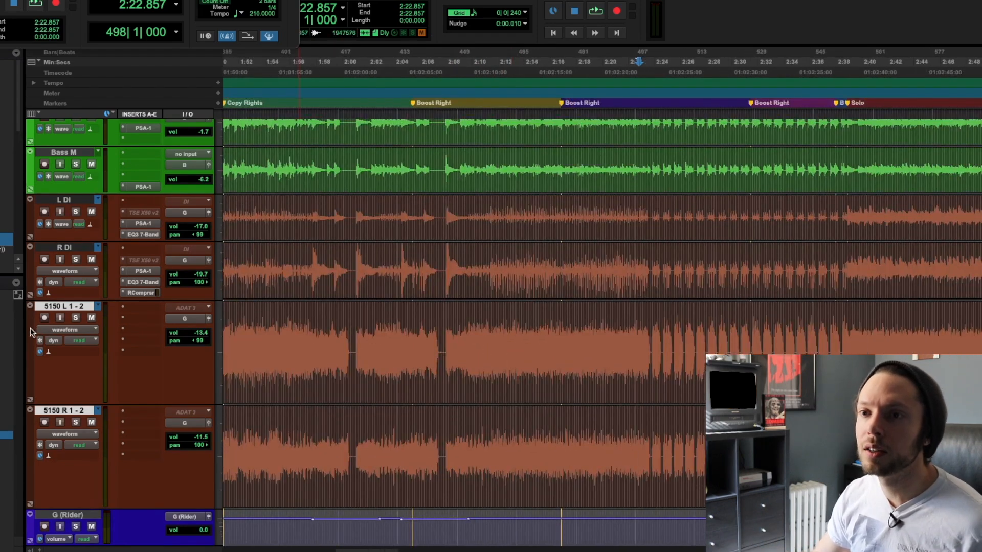
{"action": "double_click", "coordinate": [27, 328]}
{"action": "left_click", "coordinate": [350, 216]}
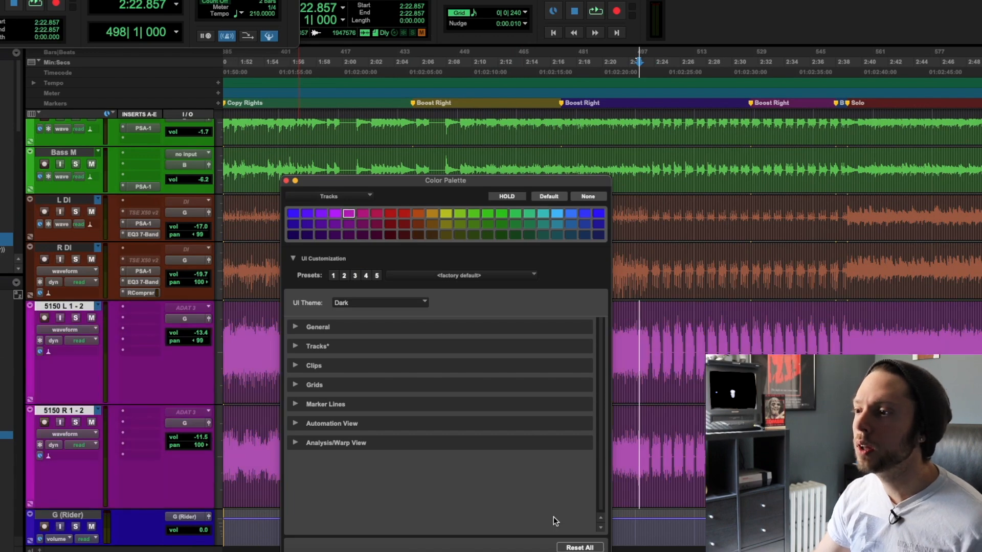
{"action": "left_click", "coordinate": [287, 182]}
- Highlight successive passages across both 5150 tracks to compare their waveforms, ending with the one from 2:10.428 to 2:22.500
{"action": "key", "text": "t"}
{"action": "key", "text": "t"}
{"action": "key", "text": "r"}
{"action": "left_click_drag", "start_coordinate": [456, 366], "coordinate": [607, 449]}
{"action": "left_click_drag", "start_coordinate": [503, 383], "coordinate": [611, 450]}
{"action": "key", "text": "r"}
{"action": "left_click_drag", "start_coordinate": [531, 352], "coordinate": [790, 452]}
{"action": "scroll", "coordinate": [626, 460], "scroll_direction": "right", "scroll_amount": 2}
{"action": "left_click_drag", "start_coordinate": [401, 368], "coordinate": [520, 445]}
{"action": "left_click_drag", "start_coordinate": [482, 374], "coordinate": [576, 441]}
{"action": "left_click_drag", "start_coordinate": [464, 361], "coordinate": [418, 339]}
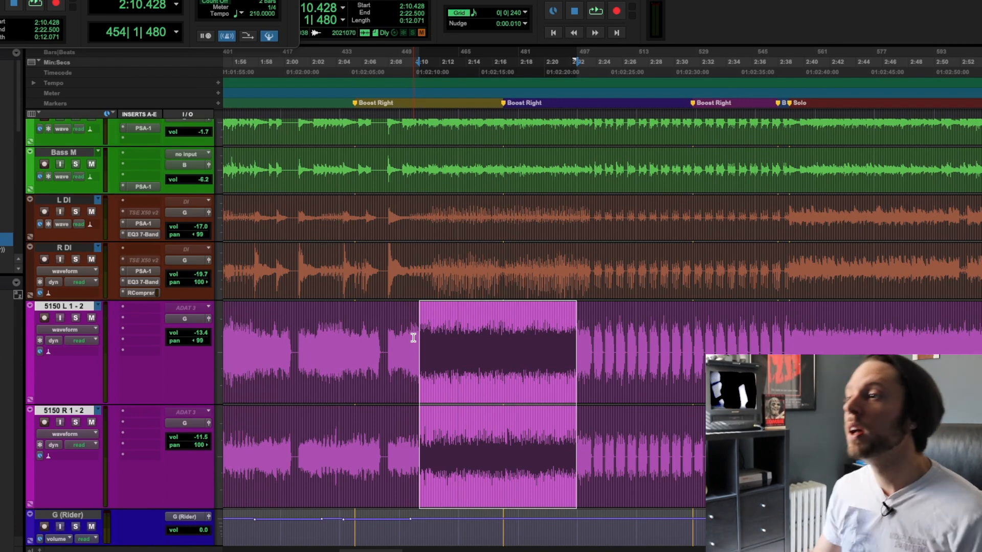
- Select the passage from 2:22.642 to 2:39.149 on both 5150 tracks
{"action": "left_click", "coordinate": [588, 346]}
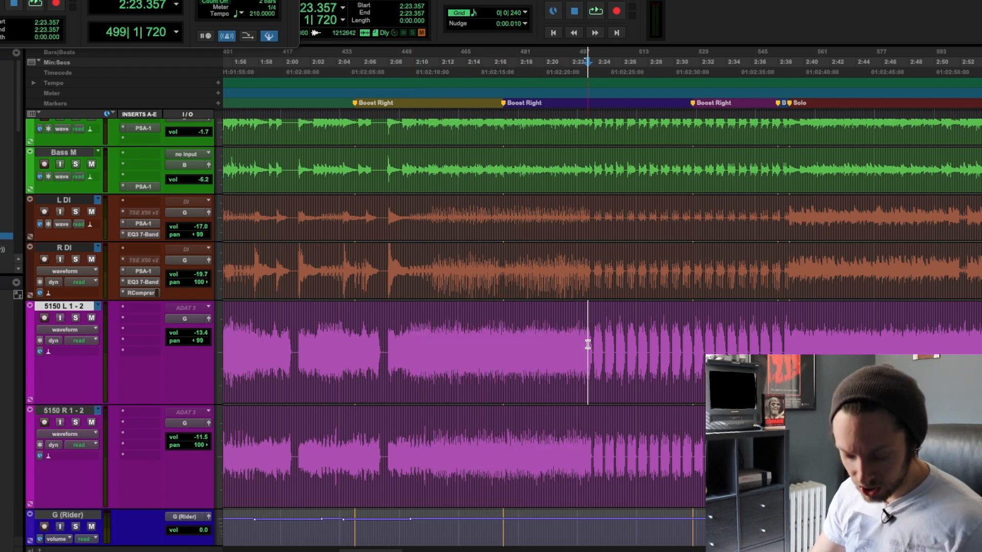
{"action": "key", "text": "ctrl+bracketright"}
{"action": "key", "text": "ctrl+bracketright"}
{"action": "key", "text": "ctrl+bracketright"}
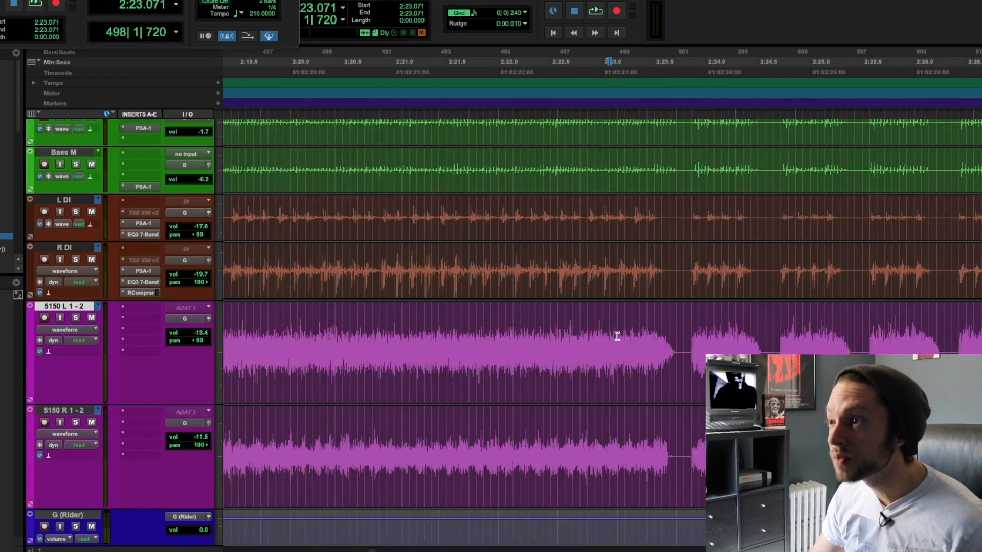
{"action": "left_click_drag", "start_coordinate": [611, 326], "coordinate": [699, 445]}
{"action": "key", "text": "ctrl+bracketleft"}
{"action": "key", "text": "ctrl+bracketleft"}
{"action": "left_click", "coordinate": [620, 362], "text": "shift"}
{"action": "scroll", "coordinate": [621, 362], "scroll_direction": "right", "scroll_amount": 5}
{"action": "key", "text": "ctrl+bracketleft"}
{"action": "left_click", "coordinate": [743, 342], "text": "shift"}
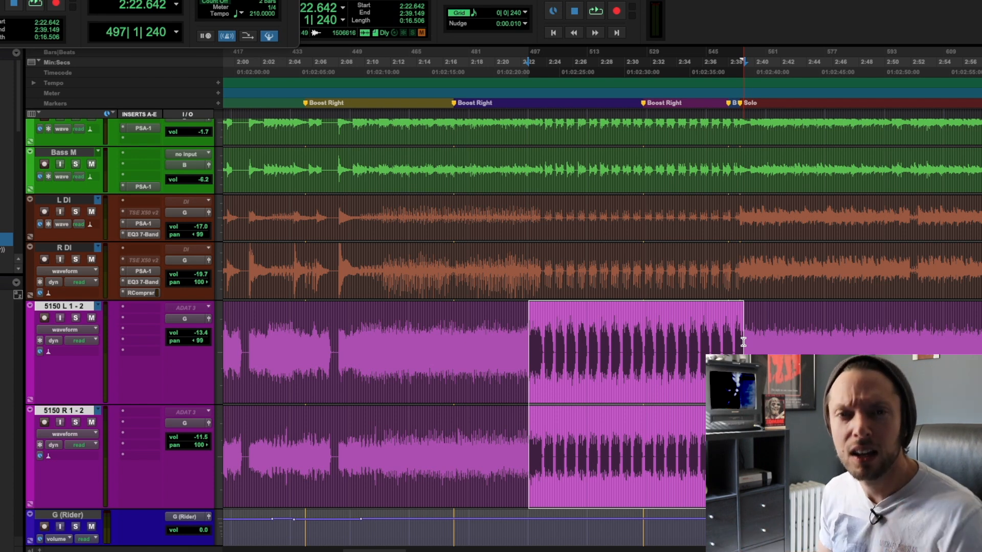
- Play the selected passage, briefly soloing the two 5150 tracks against the full mix, and stop playback
{"action": "key", "text": "space"}
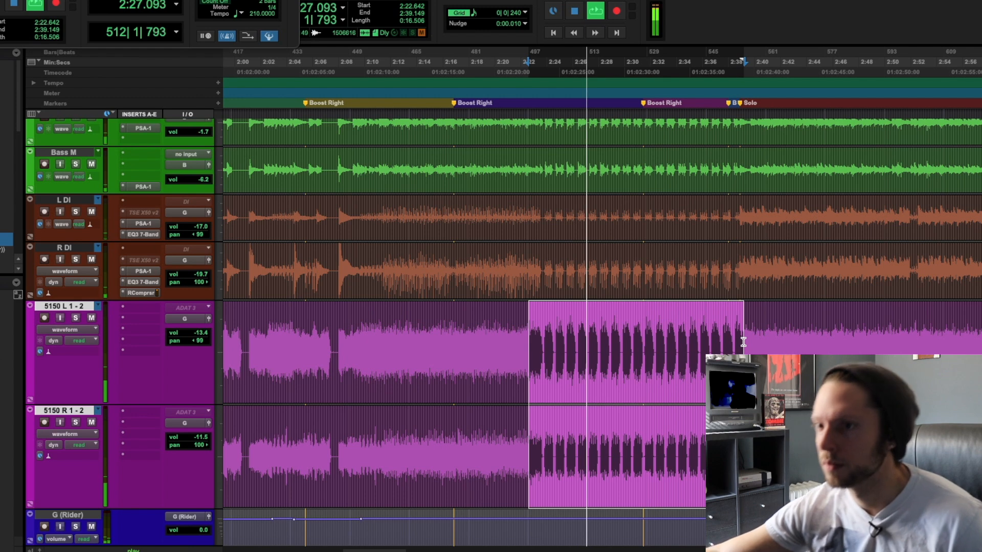
{"action": "key", "text": "shift+s"}
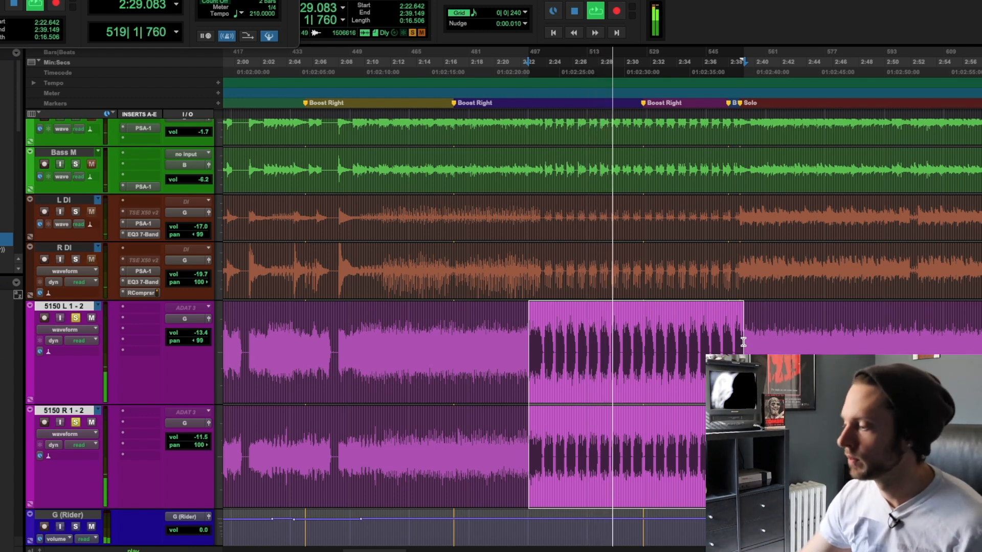
{"action": "key", "text": "shift+s"}
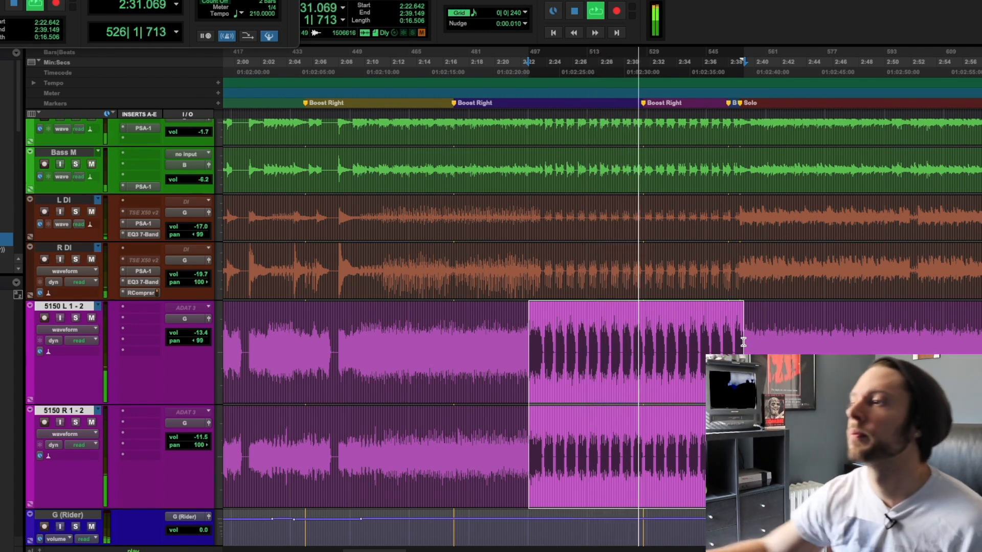
{"action": "scroll", "coordinate": [557, 321], "scroll_direction": "right", "scroll_amount": 1}
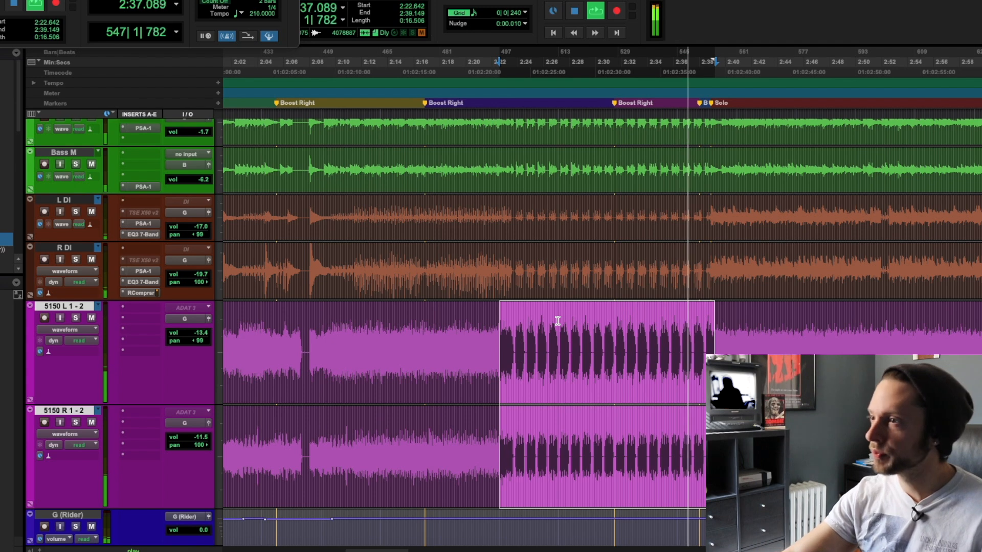
{"action": "key", "text": "space"}
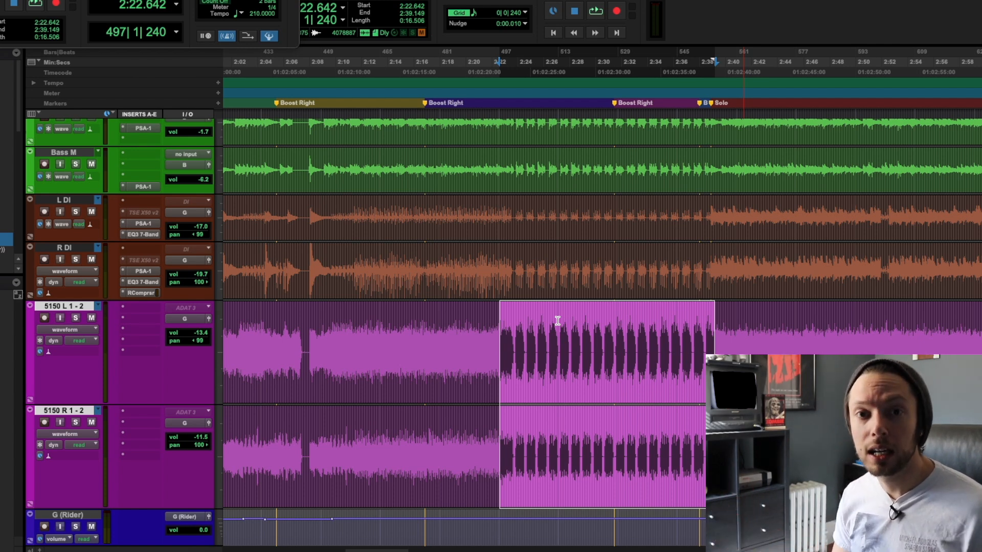
- Show the Mix window and examine the drum, bass and guitar channels, including the inserts on the guitar tracks
{"action": "key", "text": "ctrl+equal"}
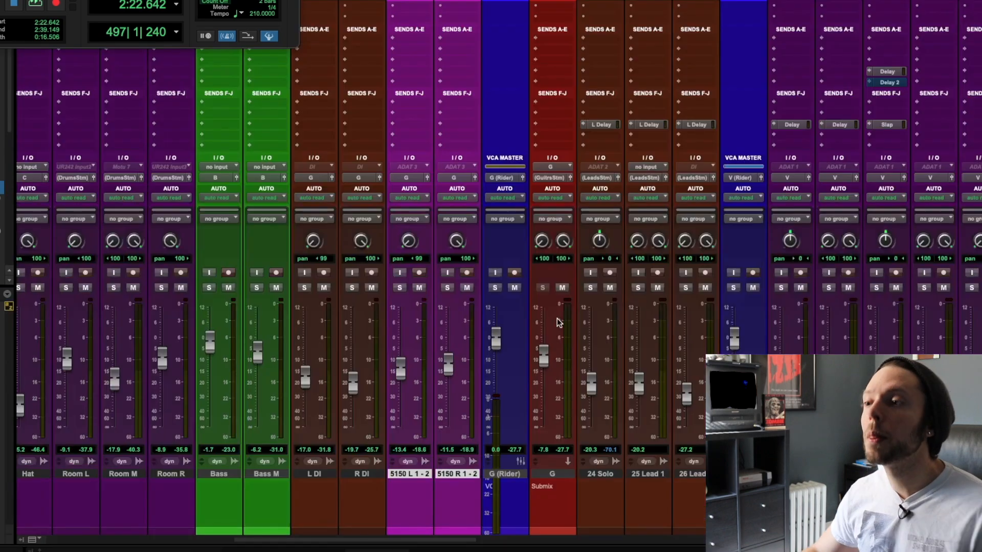
{"action": "scroll", "coordinate": [536, 392], "scroll_direction": "left", "scroll_amount": 15}
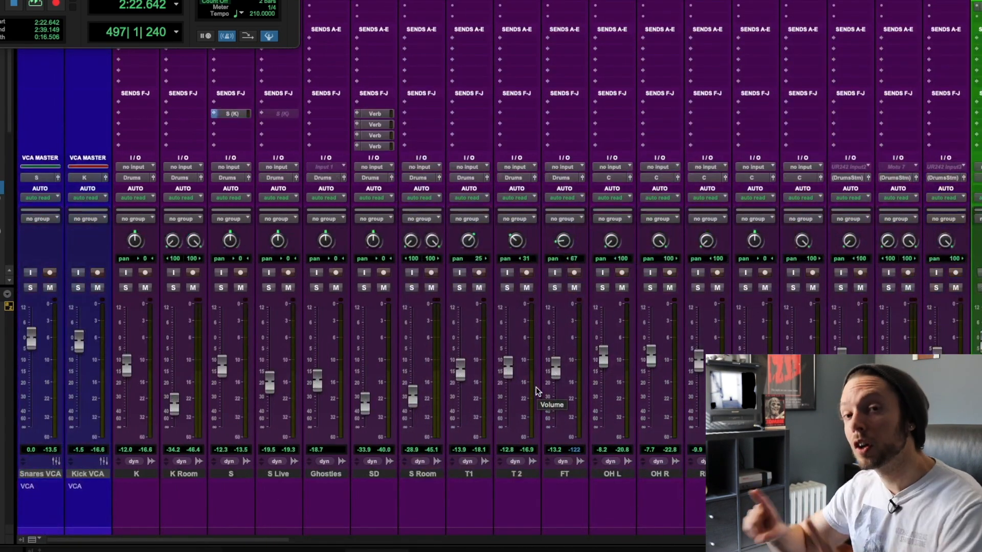
{"action": "scroll", "coordinate": [531, 394], "scroll_direction": "right", "scroll_amount": 10}
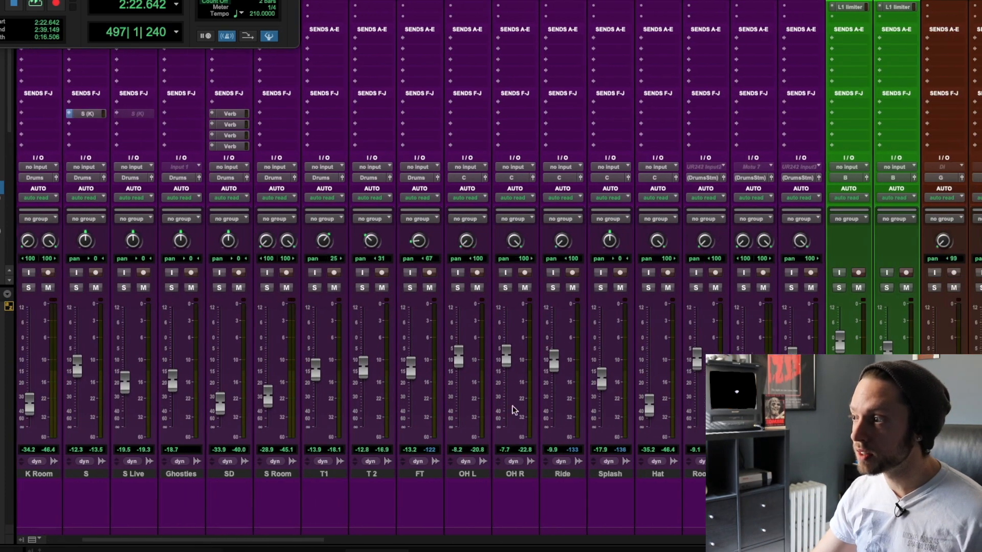
{"action": "scroll", "coordinate": [514, 409], "scroll_direction": "right", "scroll_amount": 3}
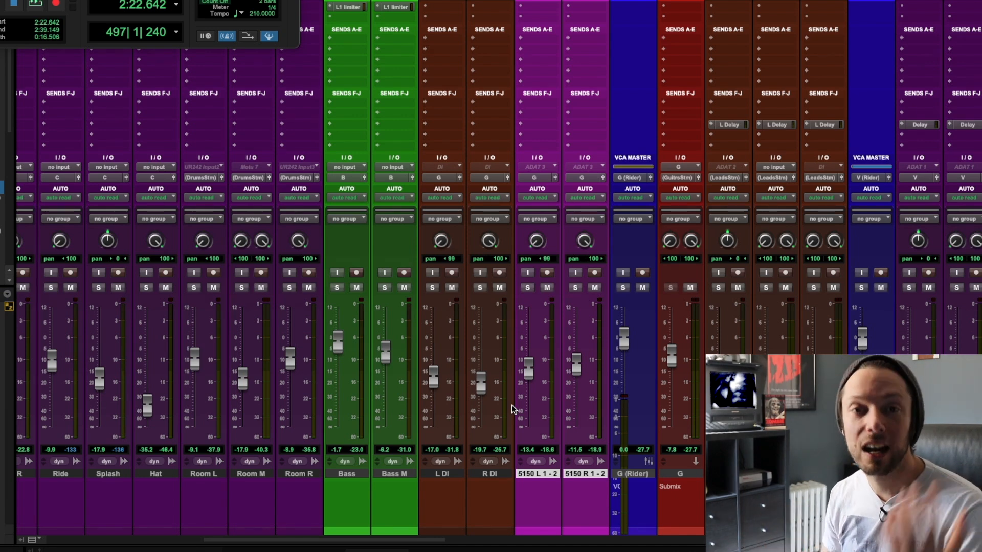
{"action": "scroll", "coordinate": [541, 476], "scroll_direction": "right", "scroll_amount": 2}
{"action": "scroll", "coordinate": [541, 476], "scroll_direction": "up", "scroll_amount": 5}
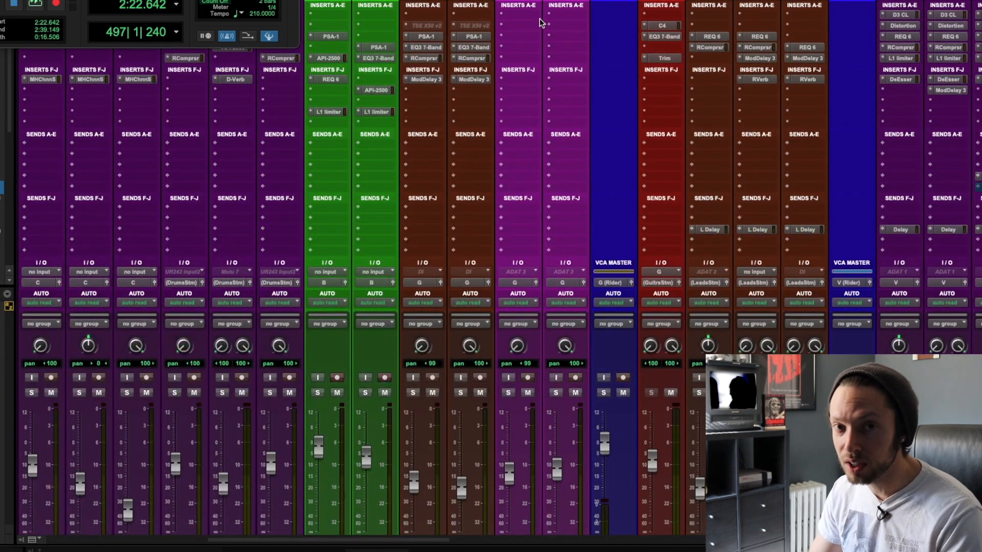
{"action": "scroll", "coordinate": [657, 77], "scroll_direction": "down", "scroll_amount": 5}
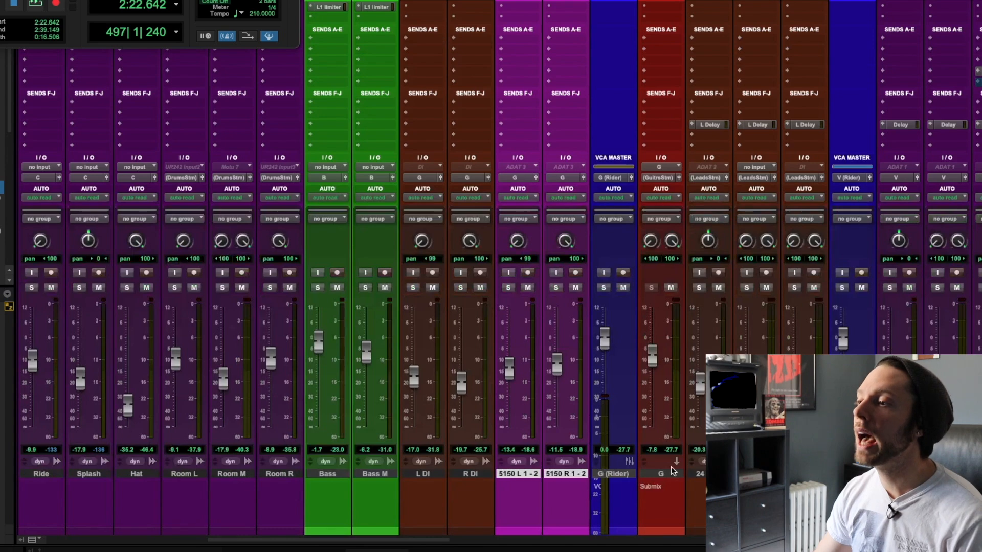
- Open the C4 multiband insert on the G submix and bypass it
{"action": "scroll", "coordinate": [664, 103], "scroll_direction": "up", "scroll_amount": 5}
{"action": "left_click", "coordinate": [663, 25]}
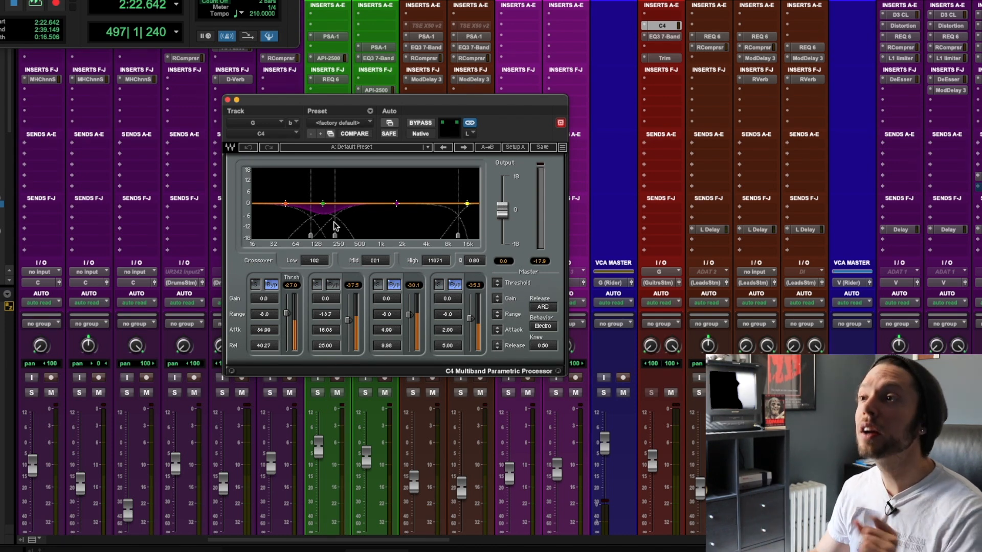
{"action": "left_click", "coordinate": [426, 124]}
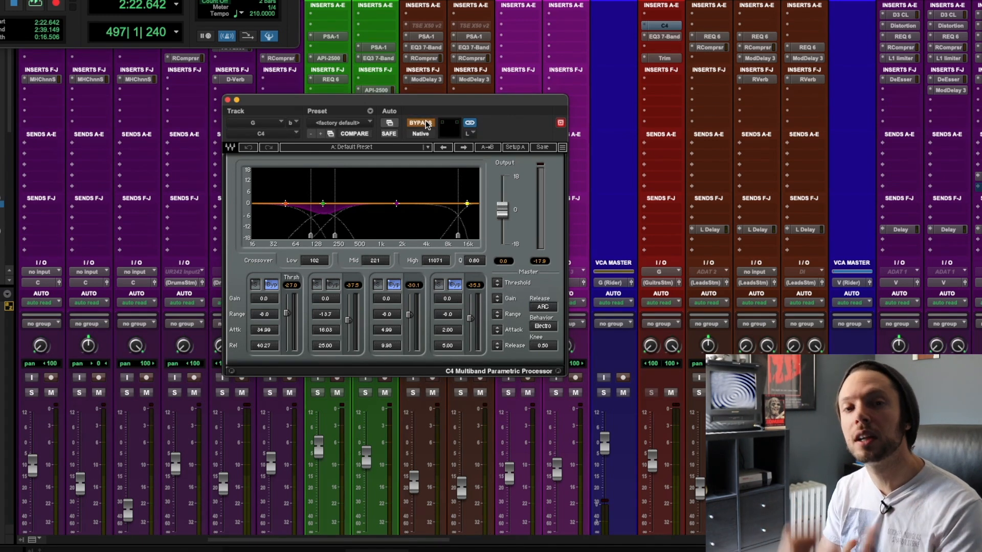
- Audition the selected passage with both 5150 tracks soloed and the C4 bypassed, and stop playback
{"action": "key", "text": "space"}
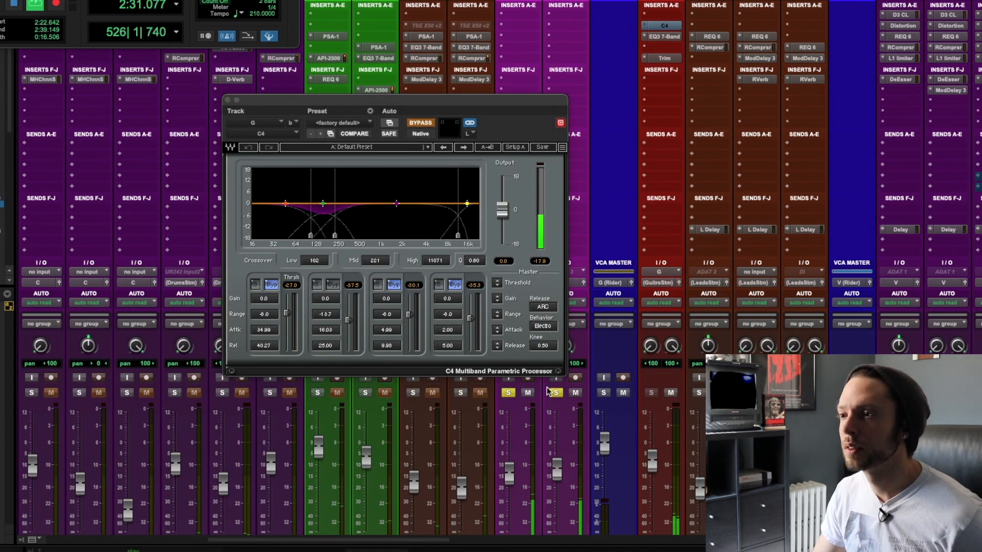
{"action": "left_click", "coordinate": [552, 392]}
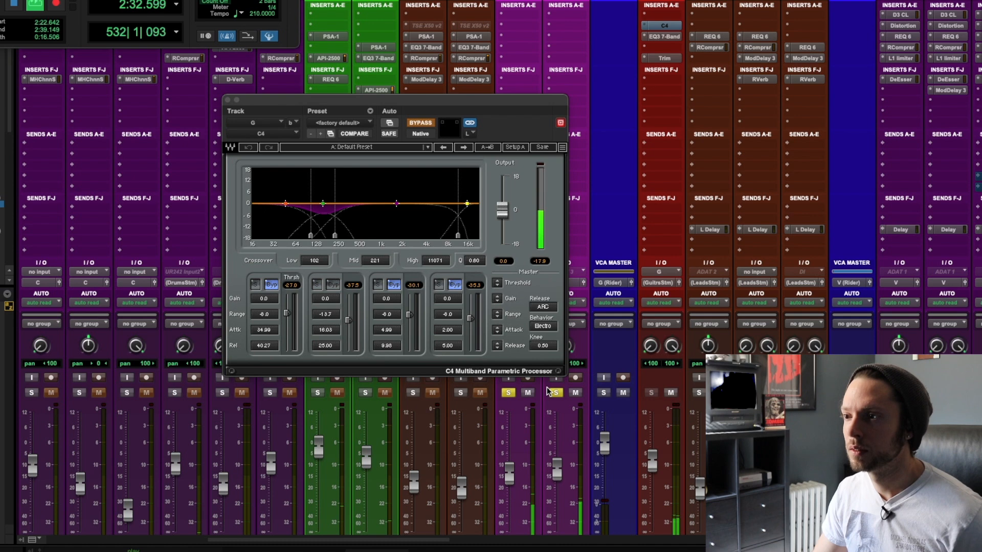
{"action": "key", "text": "space"}
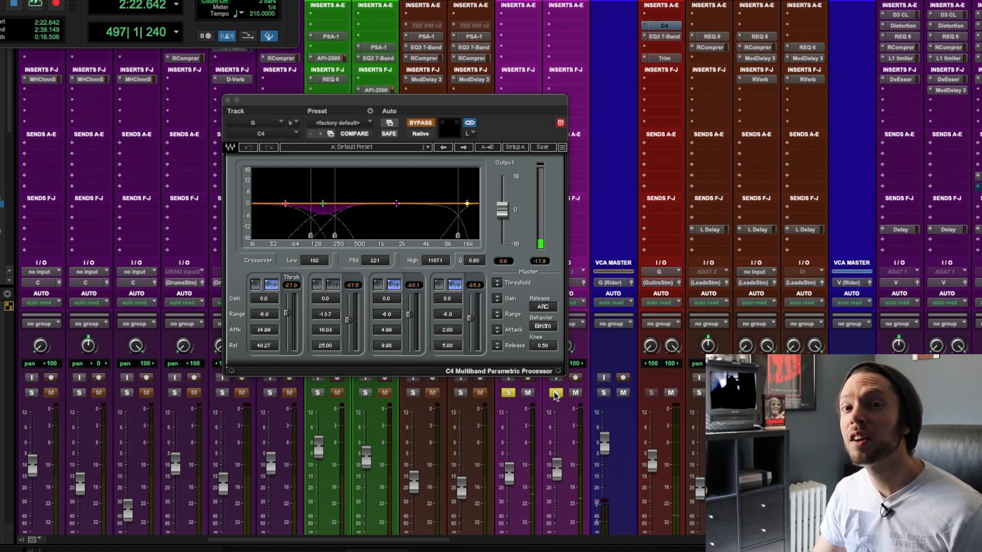
- Unsolo both 5150 tracks and audition the passage in the full mix with the C4 bypassed
{"action": "left_click", "coordinate": [555, 394]}
{"action": "left_click", "coordinate": [509, 393]}
{"action": "key", "text": "space"}
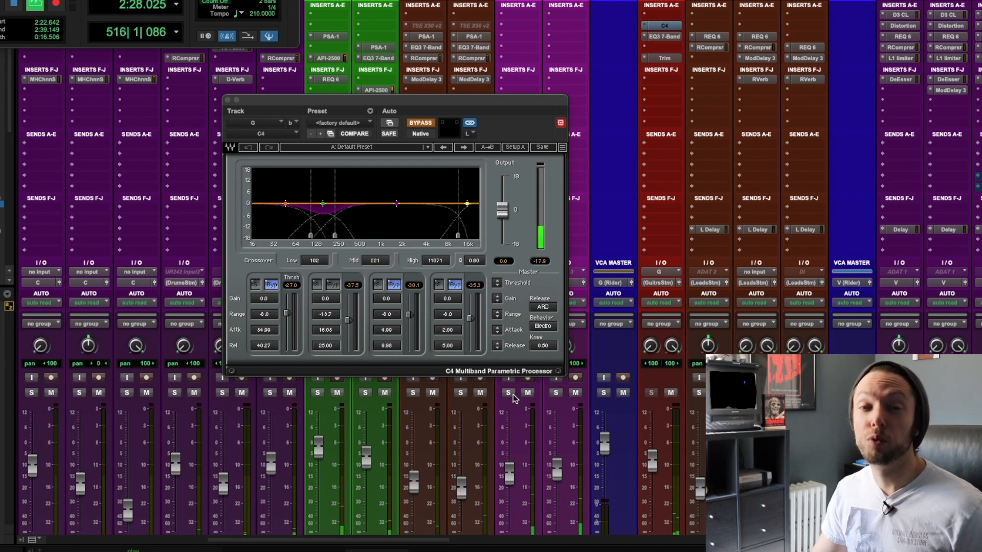
{"action": "key", "text": "space"}
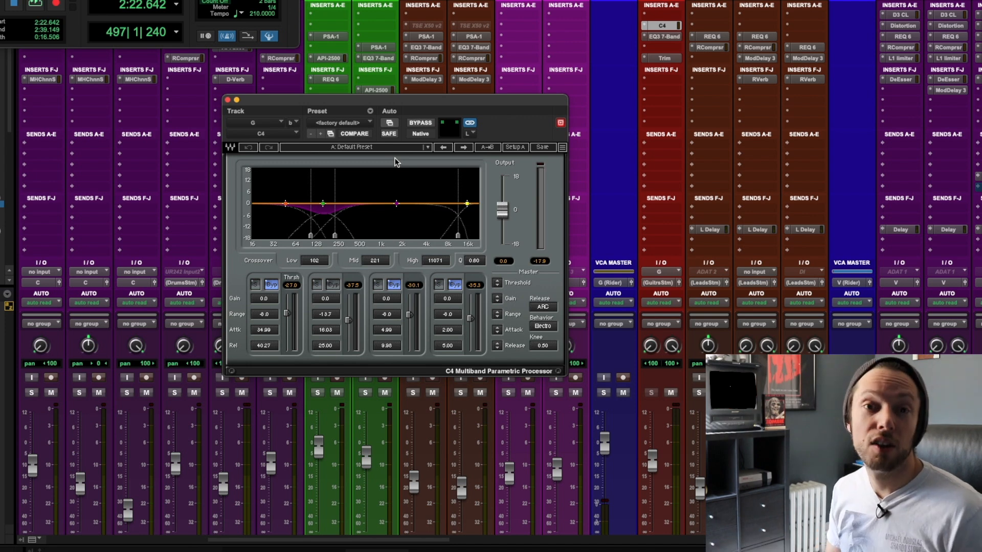
- Audition the passage with the C4 active, toggling its bypass on and off to compare the low-mid compression
{"action": "key", "text": "space"}
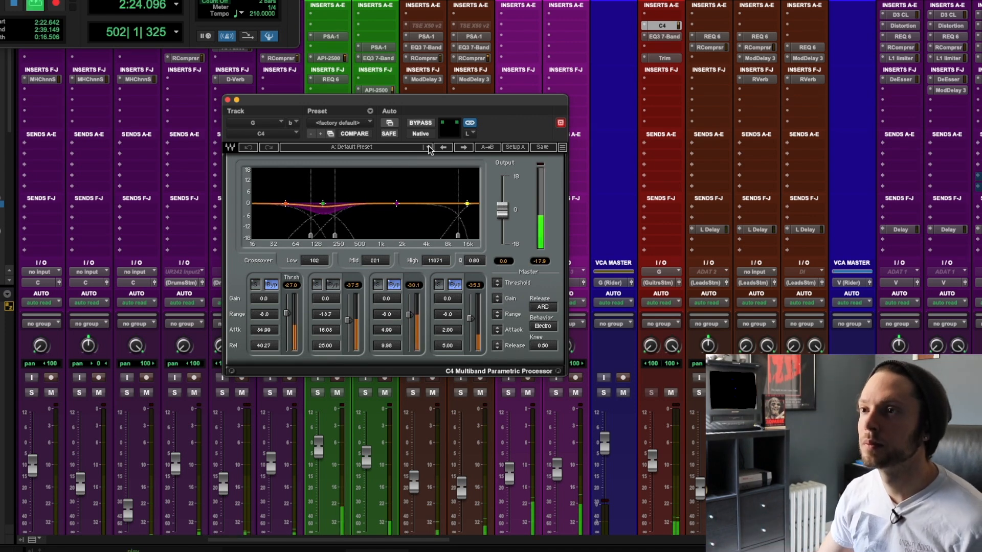
{"action": "key", "text": "space"}
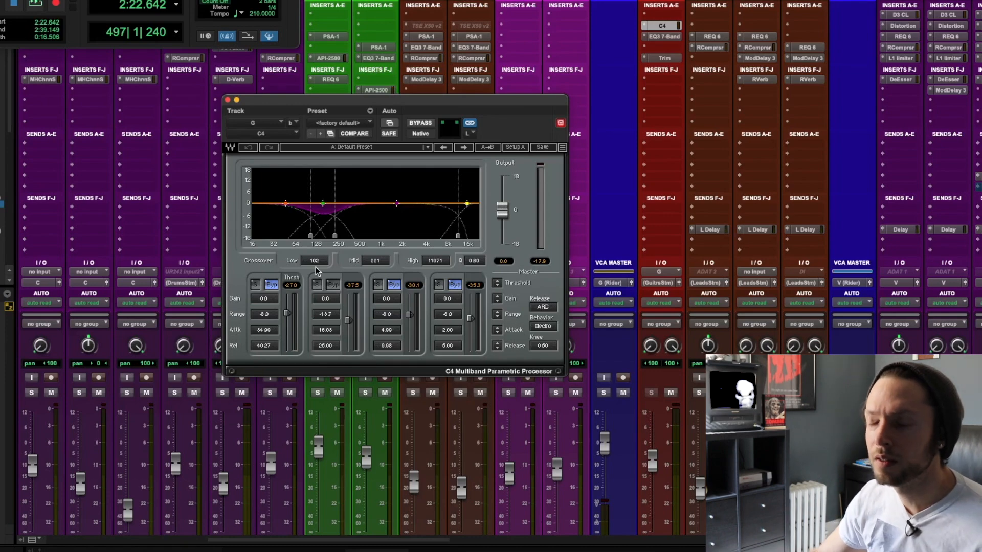
{"action": "key", "text": "space"}
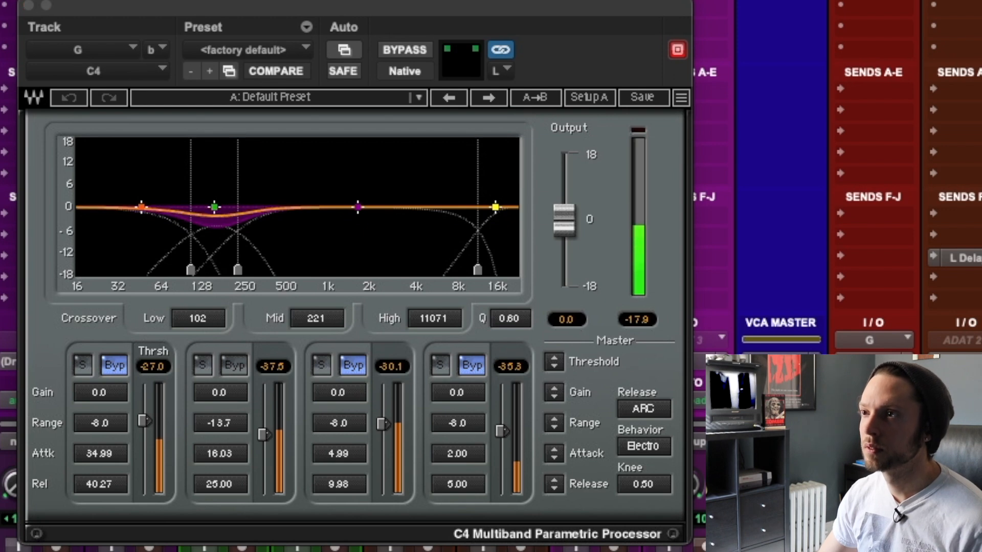
{"action": "left_click", "coordinate": [418, 47]}
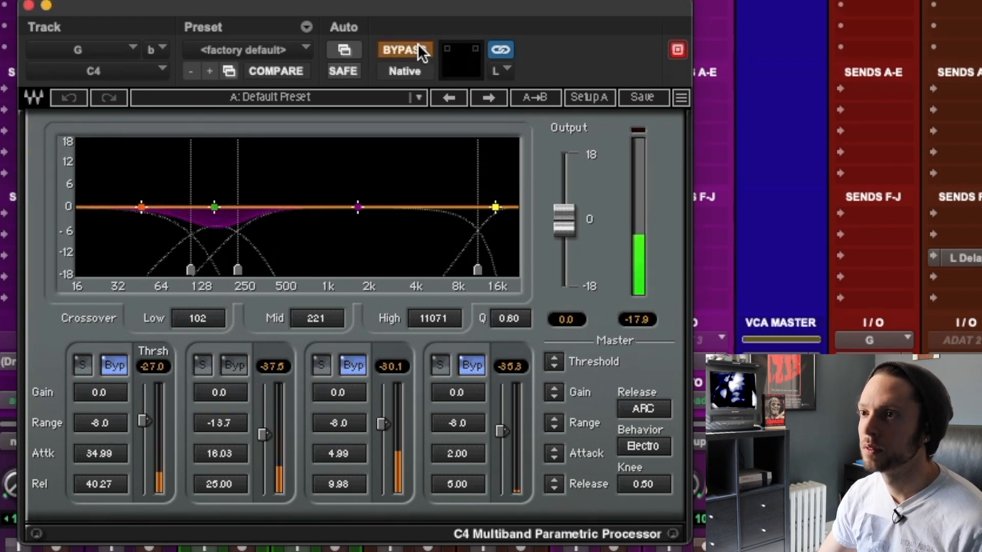
{"action": "left_click", "coordinate": [418, 47]}
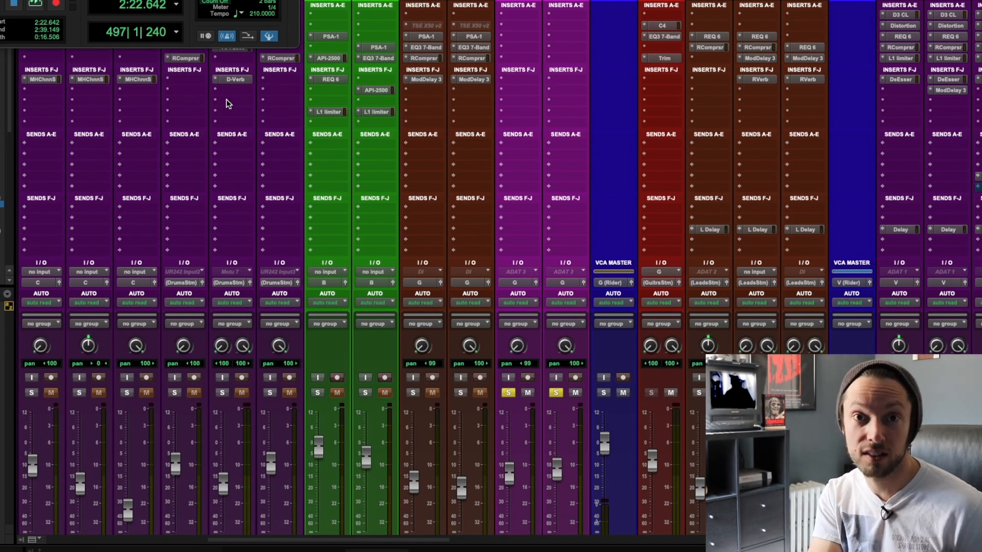
- Unsolo the two 5150 tracks and return to the Edit window
{"action": "scroll", "coordinate": [226, 100], "scroll_direction": "down", "scroll_amount": 5}
{"action": "left_click", "coordinate": [555, 287]}
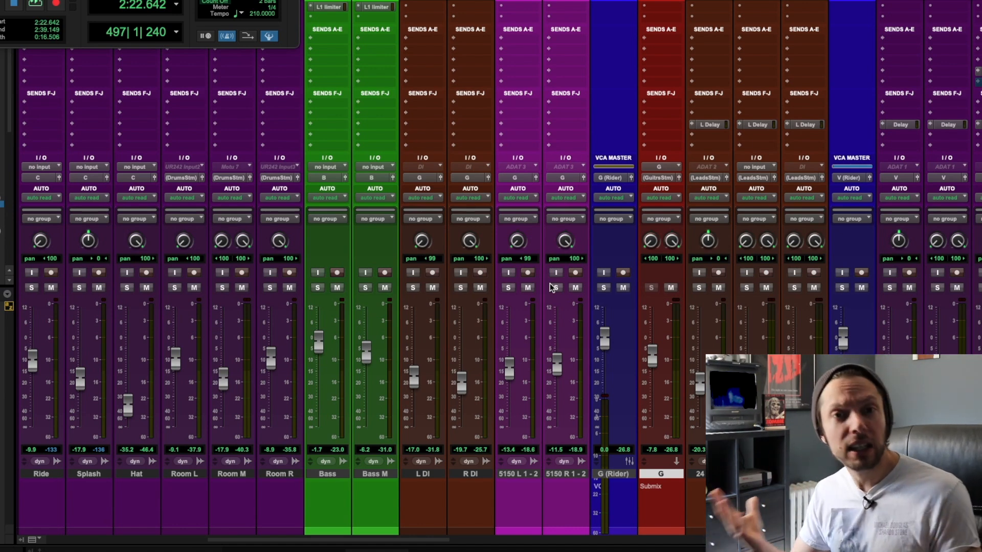
{"action": "key", "text": "super+equal"}
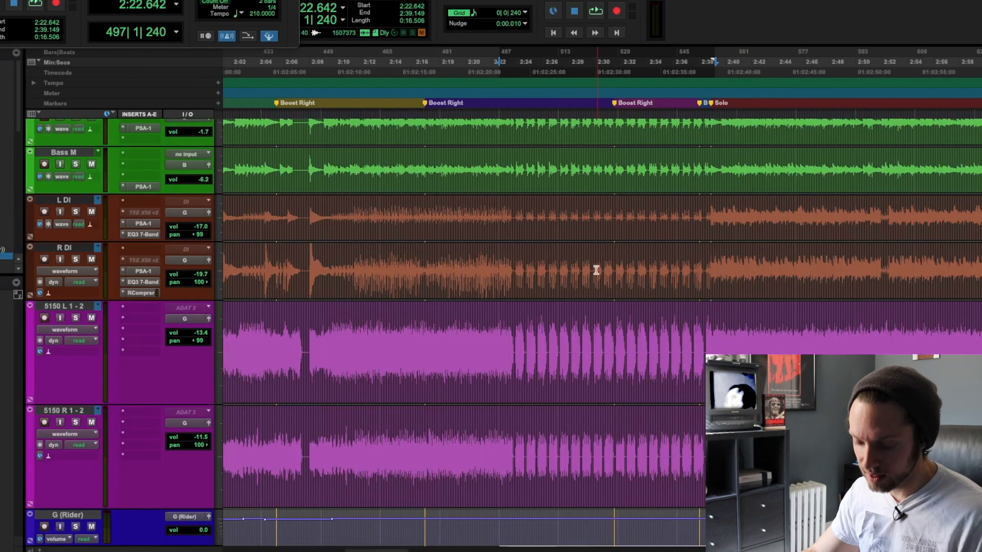
- Find the 24 Solo track below the guitar bus and select its entire guitar solo from about 2:38 to 3:09
{"action": "key", "text": "r"}
{"action": "key", "text": "r"}
{"action": "key", "text": "r"}
{"action": "key", "text": "t"}
{"action": "scroll", "coordinate": [577, 230], "scroll_direction": "down", "scroll_amount": 10}
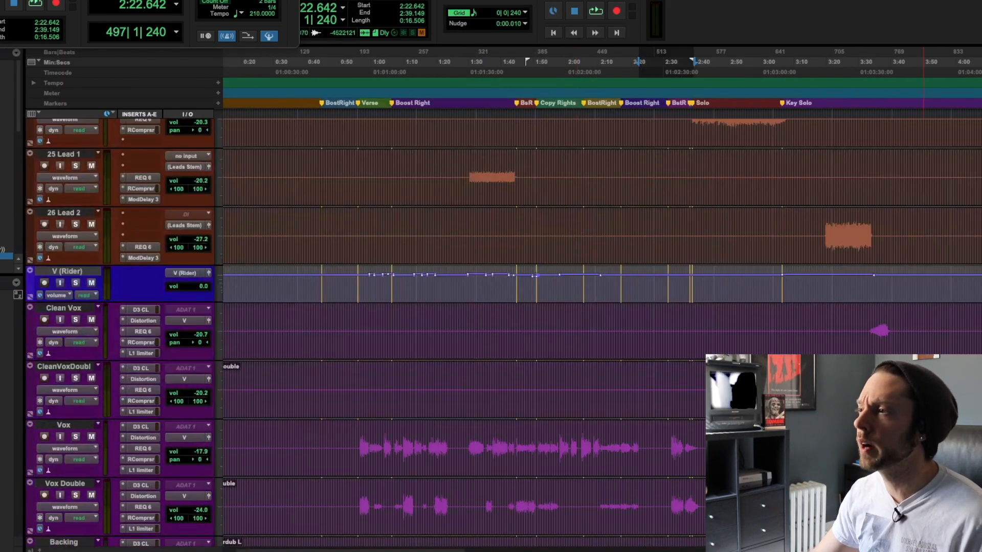
{"action": "scroll", "coordinate": [762, 314], "scroll_direction": "up", "scroll_amount": 2}
{"action": "key", "text": "t"}
{"action": "key", "text": "t"}
{"action": "key", "text": "r"}
{"action": "key", "text": "r"}
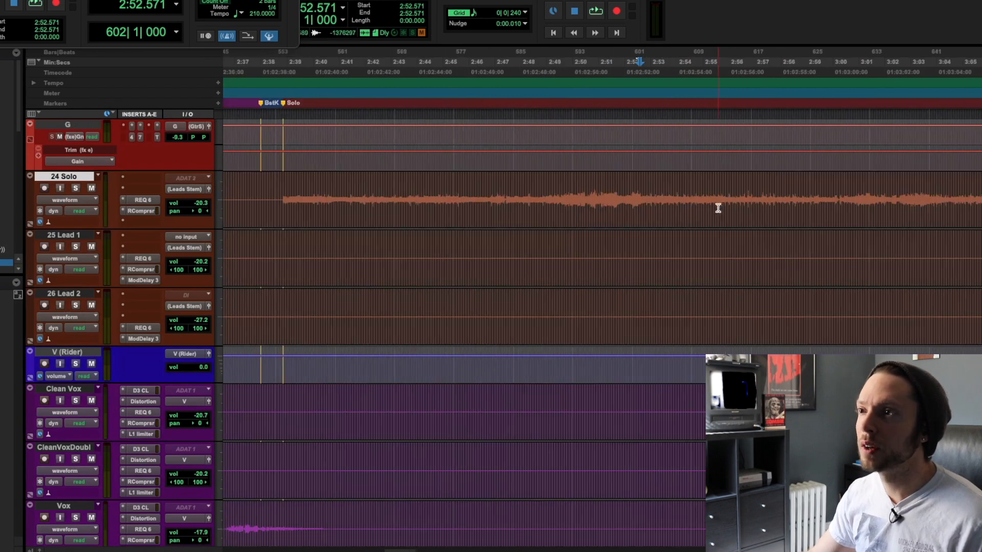
{"action": "left_click_drag", "start_coordinate": [454, 205], "coordinate": [860, 208]}
{"action": "key", "text": "r"}
{"action": "key", "text": "r"}
{"action": "key", "text": "r"}
{"action": "key", "text": "t"}
{"action": "key", "text": "t"}
{"action": "key", "text": "t"}
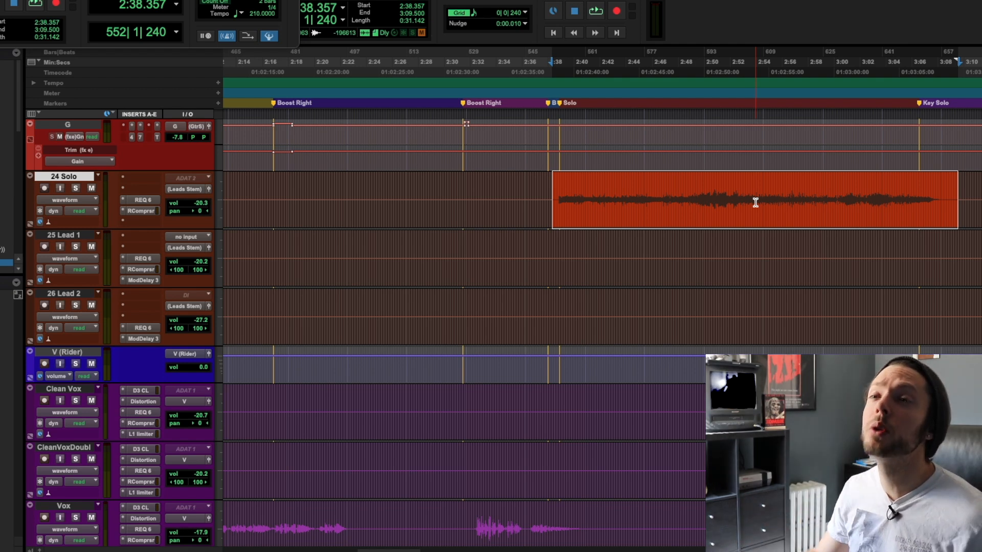
- Select the sustained passage on both 5150 tracks, and most of the solo on the 24 Solo track, to compare their waveforms
{"action": "scroll", "coordinate": [621, 250], "scroll_direction": "up", "scroll_amount": 5}
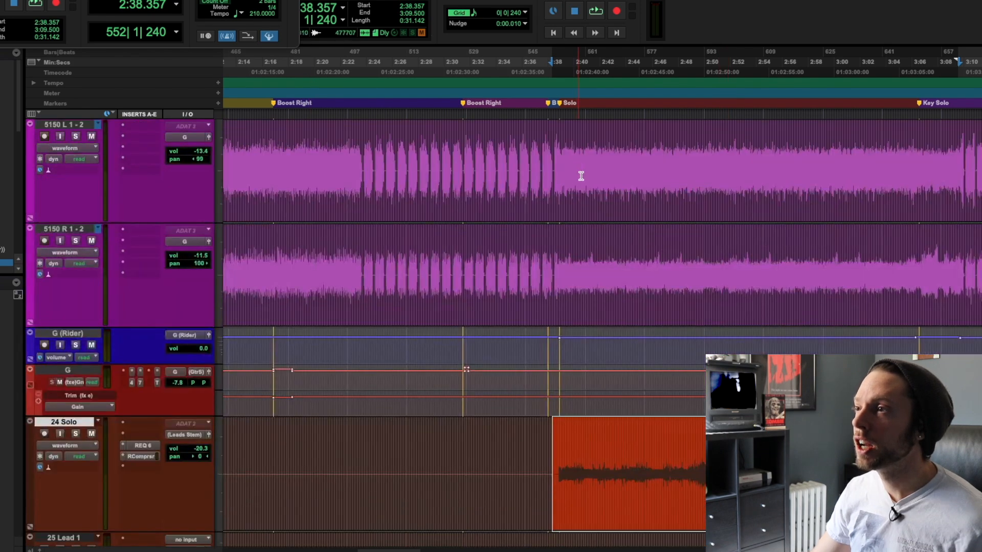
{"action": "left_click_drag", "start_coordinate": [578, 174], "coordinate": [903, 256]}
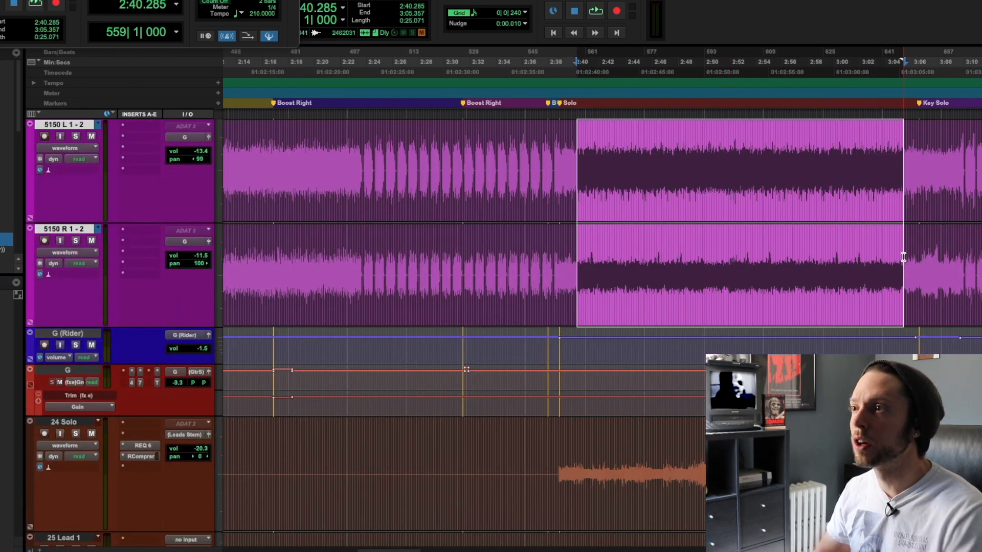
{"action": "left_click_drag", "start_coordinate": [569, 468], "coordinate": [912, 468]}
{"action": "left_click", "coordinate": [563, 457]}
{"action": "left_click_drag", "start_coordinate": [563, 457], "coordinate": [826, 465]}
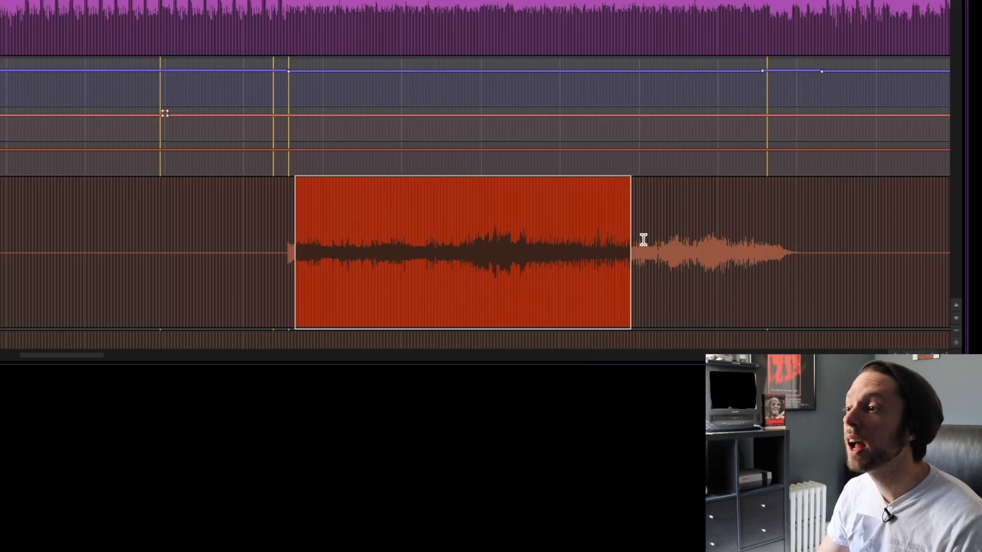
{"action": "left_click_drag", "start_coordinate": [643, 239], "coordinate": [706, 245]}
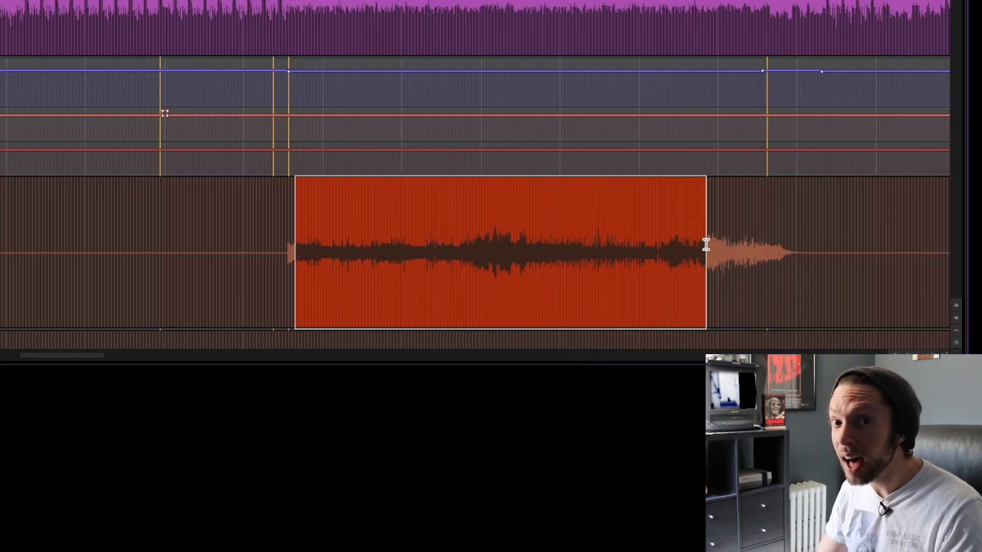
{"action": "left_click_drag", "start_coordinate": [706, 245], "coordinate": [745, 250]}
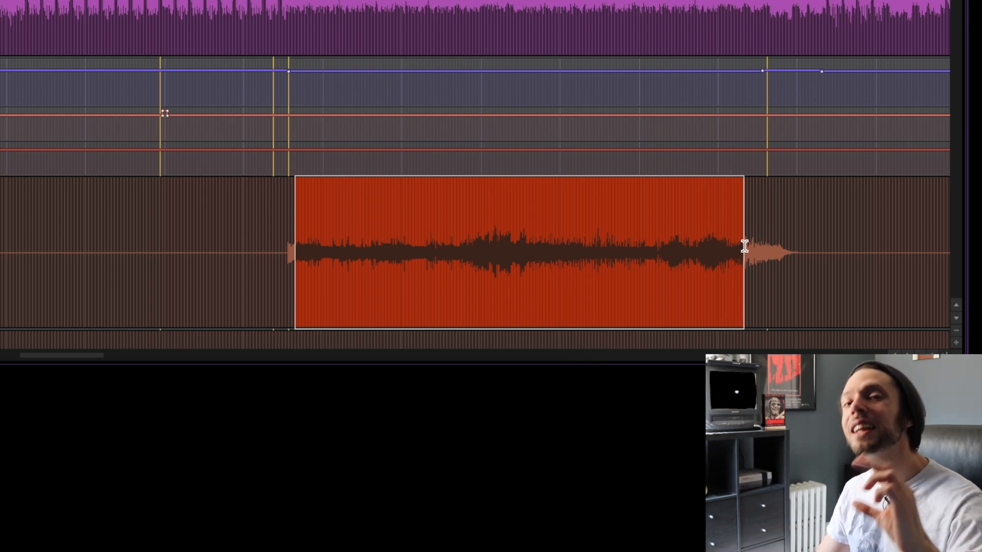
- Start playback from just before the guitar solo begins on the 24 Solo track
{"action": "left_click", "coordinate": [288, 224]}
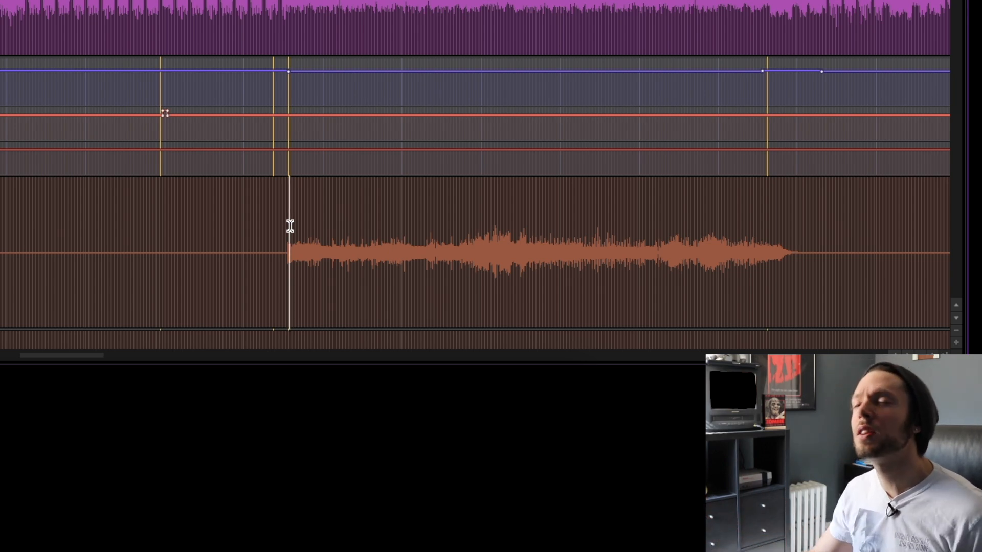
{"action": "left_click", "coordinate": [276, 213]}
{"action": "key", "text": "space"}
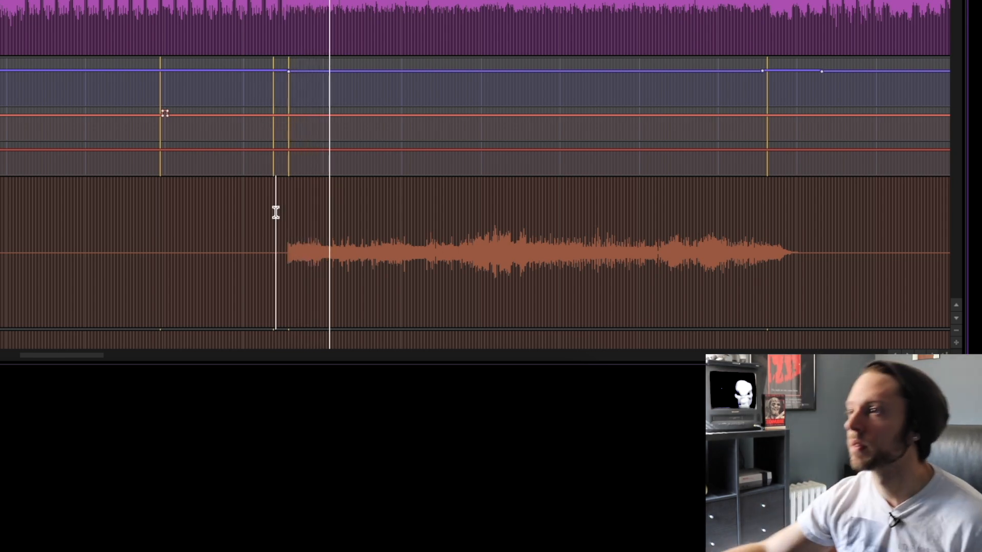
- Switch to the Mix window, open the 24 Solo track's RCompressor, and reposition its plug-in window
{"action": "key", "text": "super+equal"}
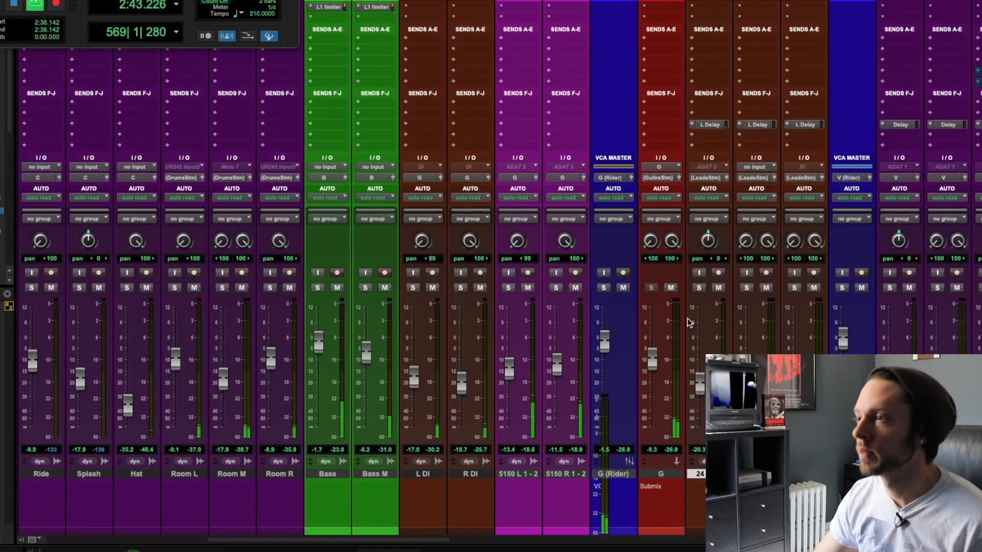
{"action": "scroll", "coordinate": [687, 322], "scroll_direction": "up", "scroll_amount": 5}
{"action": "left_click", "coordinate": [710, 47]}
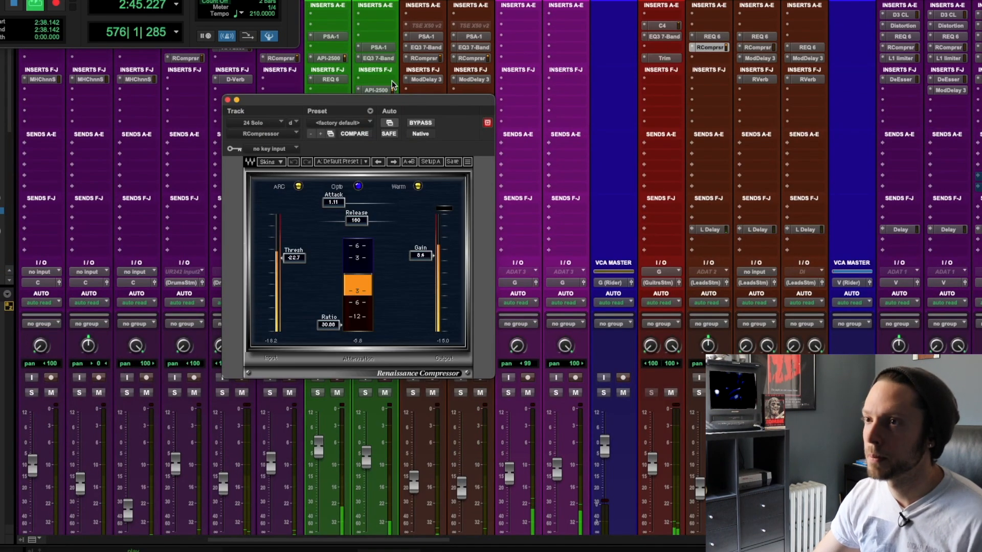
{"action": "left_click_drag", "start_coordinate": [395, 99], "coordinate": [434, 99]}
{"action": "scroll", "coordinate": [748, 164], "scroll_direction": "down", "scroll_amount": 5}
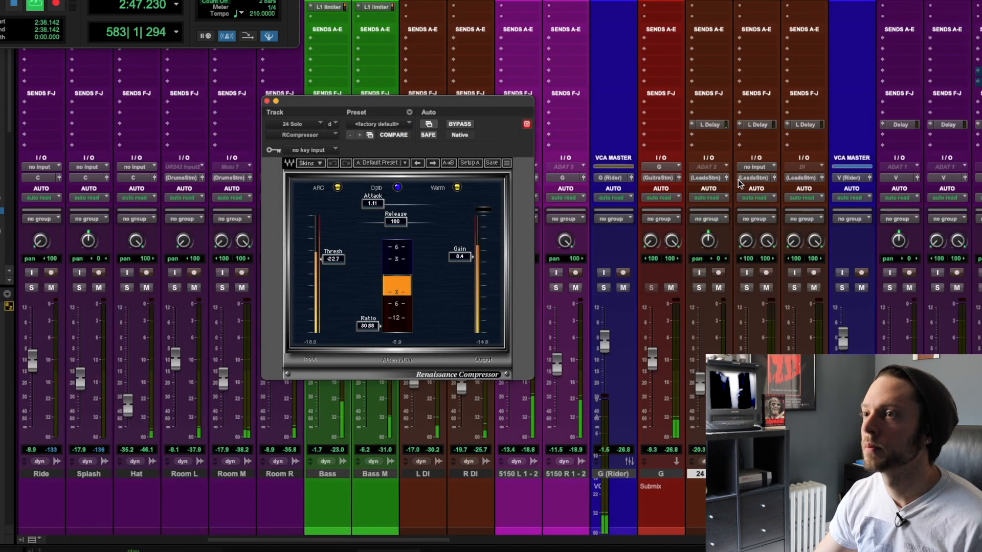
- Audition the 24 Solo track in solo with its RCompressor bypassed and active, and restore the full mix
{"action": "left_click", "coordinate": [699, 288]}
{"action": "left_click", "coordinate": [462, 125]}
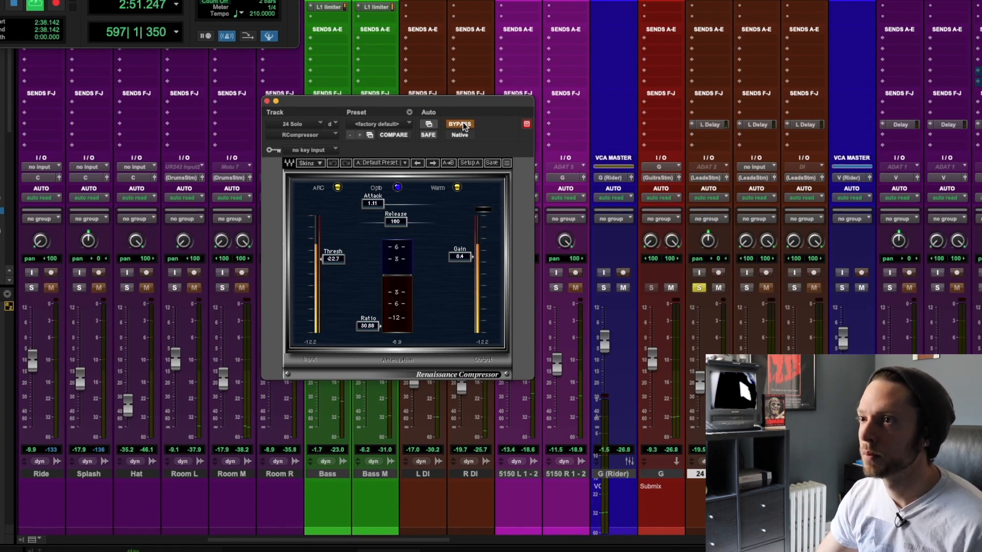
{"action": "left_click", "coordinate": [463, 124]}
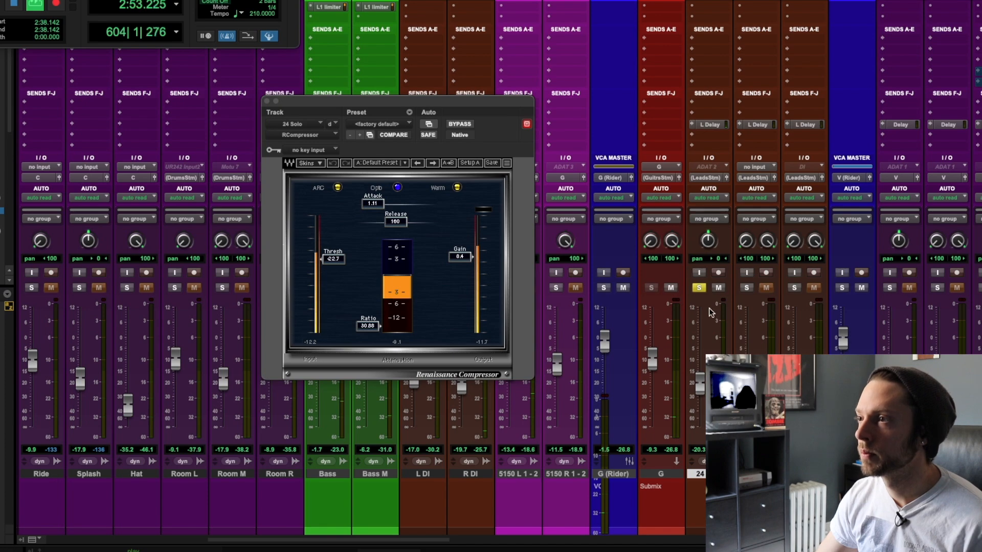
{"action": "left_click", "coordinate": [699, 288]}
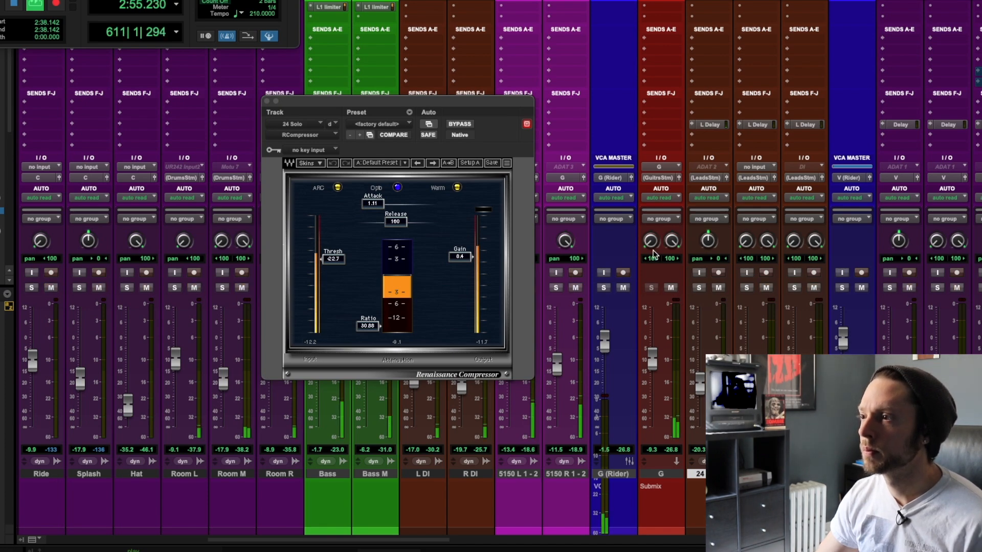
- Return to the Edit window and audition the rest of the guitar solo in the full mix with the RCompressor active
{"action": "key", "text": "super+equal"}
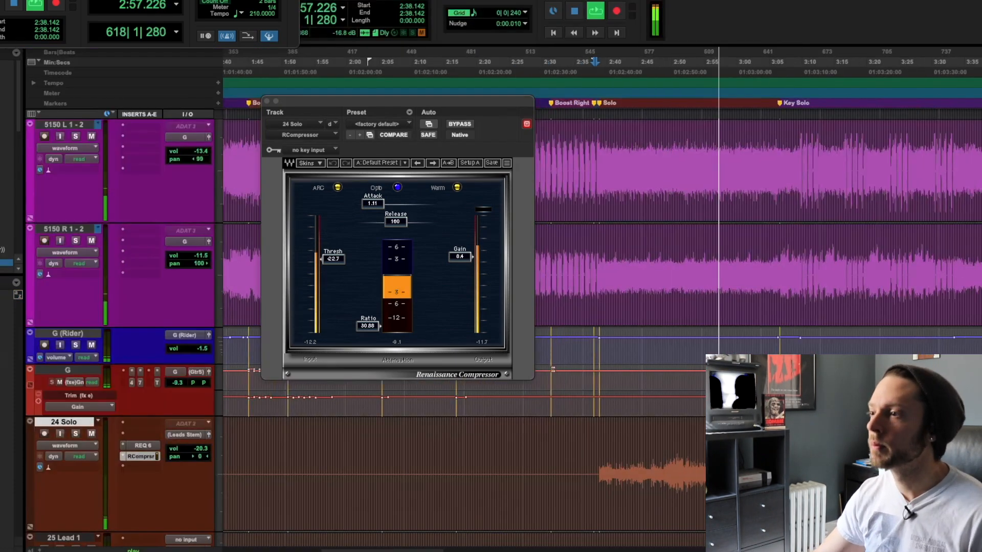
{"action": "scroll", "coordinate": [525, 397], "scroll_direction": "right", "scroll_amount": 3}
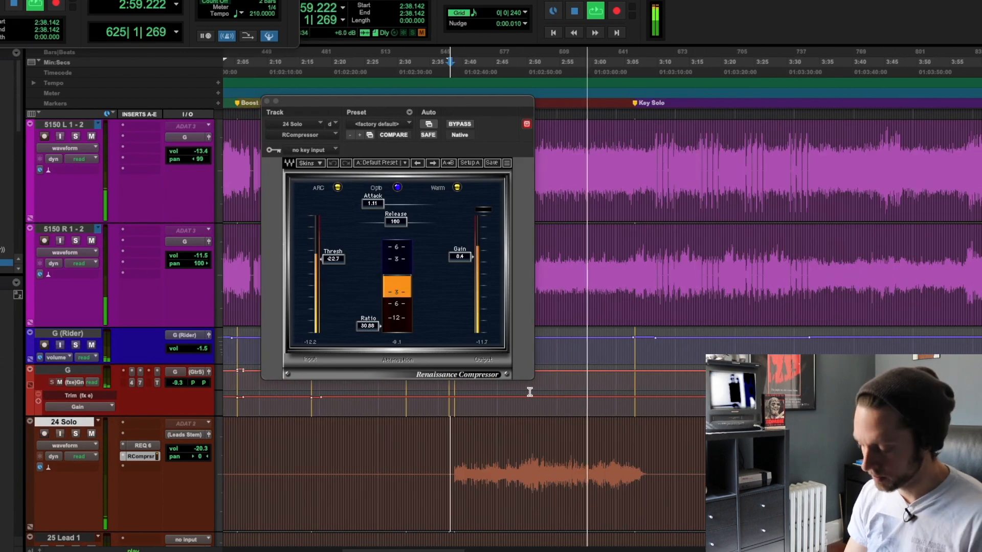
{"action": "key", "text": "space"}
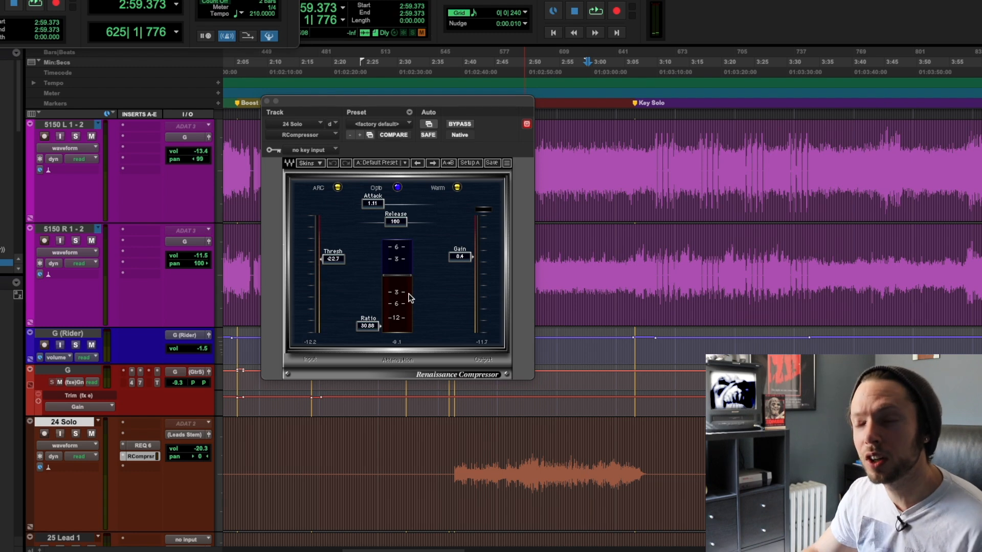
{"action": "key", "text": "space"}
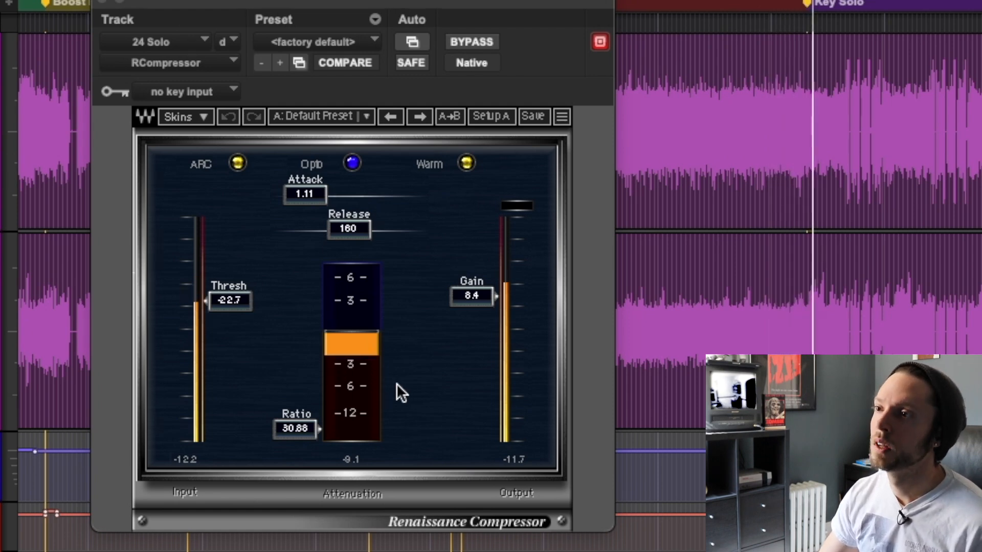
{"action": "key", "text": "space"}
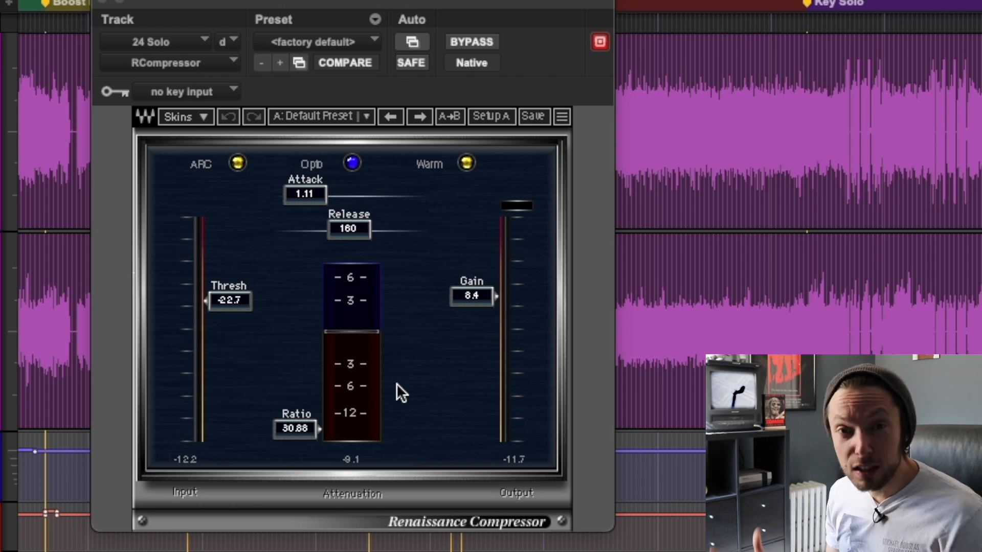